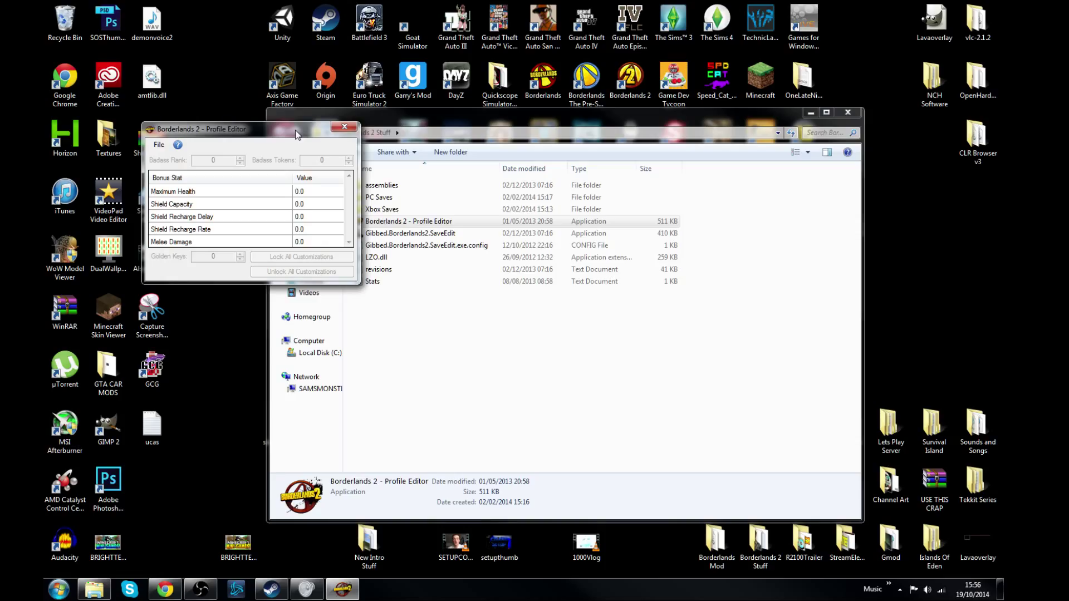
# Open the profile file from the account's SaveData folder under Documents, My Games, Borderlands The Pre-Sequel, WillowGame.
pyautogui.moveTo(295, 129); pyautogui.dragTo(279, 124)
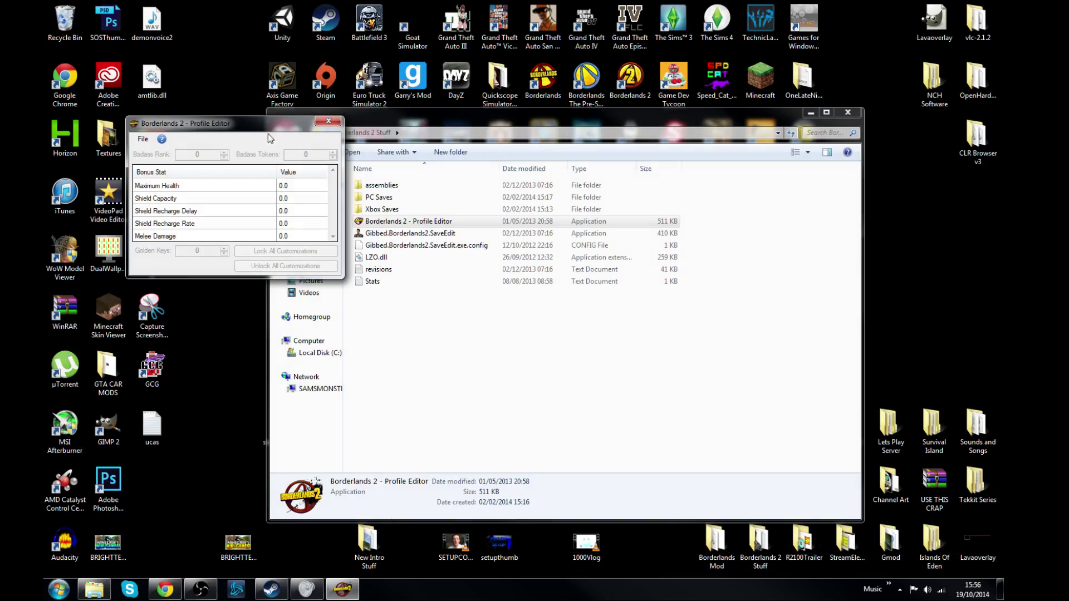
pyautogui.moveTo(172, 127); pyautogui.dragTo(197, 127)
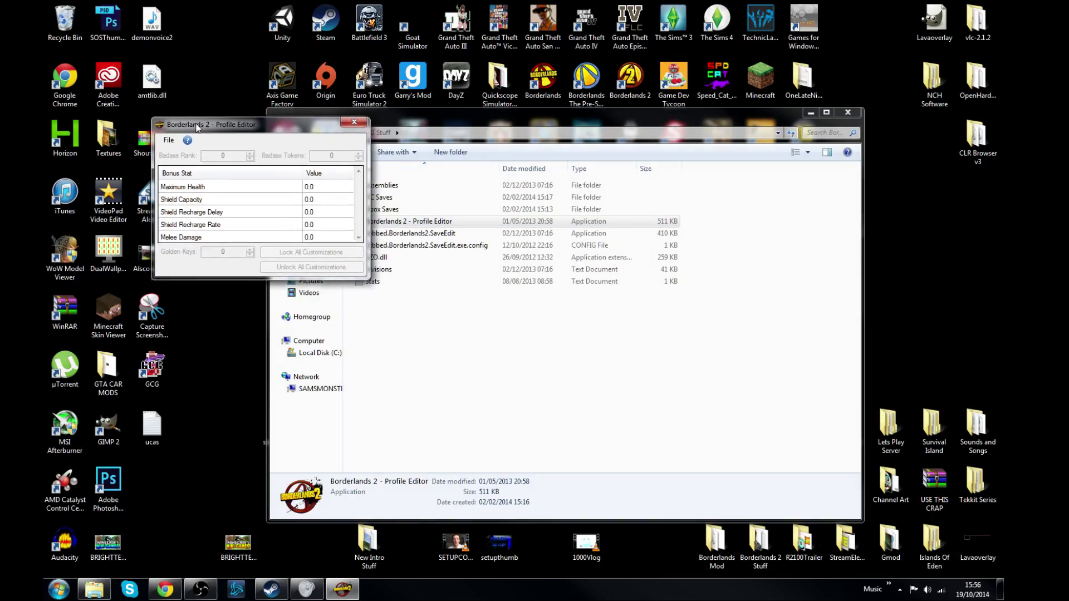
pyautogui.click(169, 141)
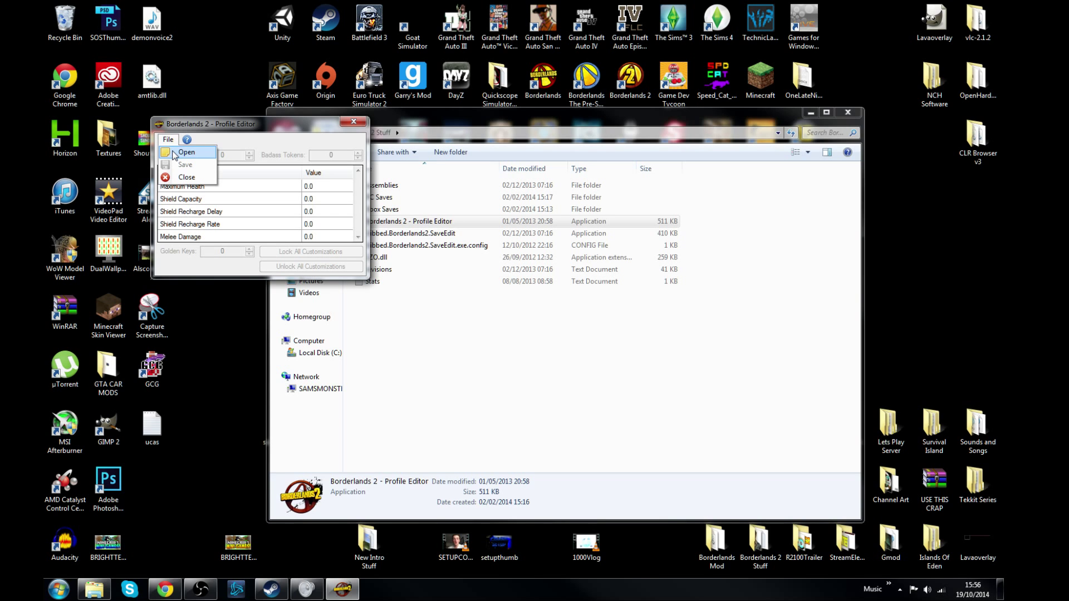
pyautogui.click(174, 153)
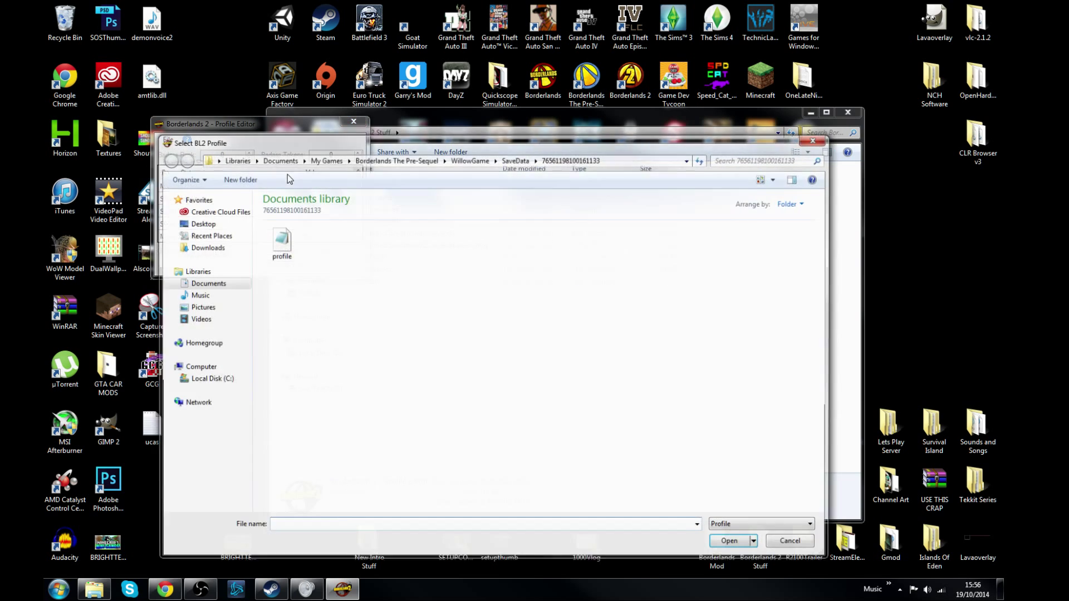
pyautogui.click(223, 285)
pyautogui.doubleClick(636, 258)
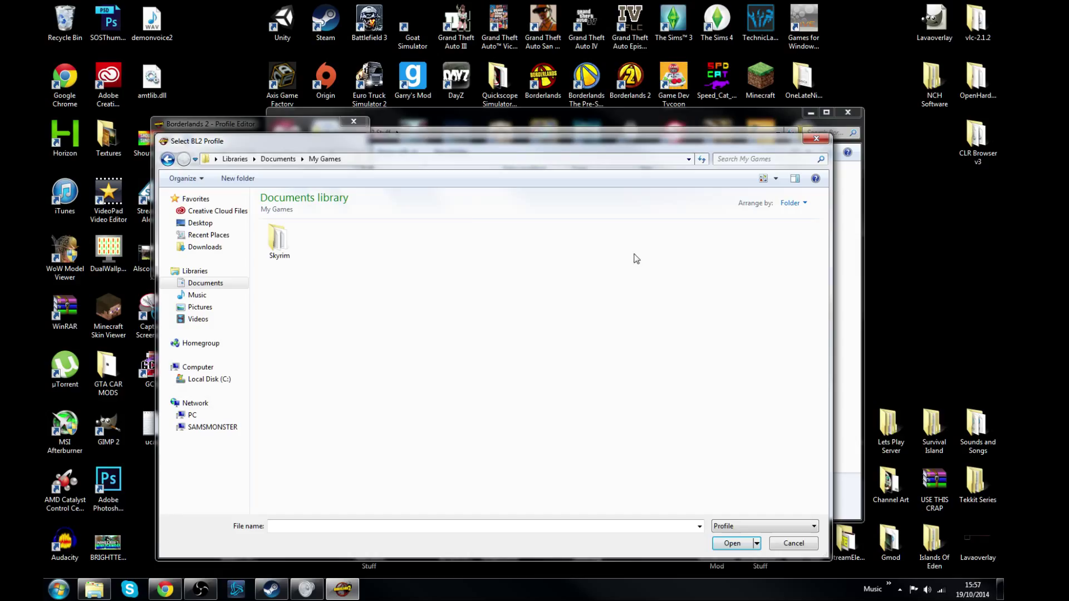
pyautogui.doubleClick(455, 263)
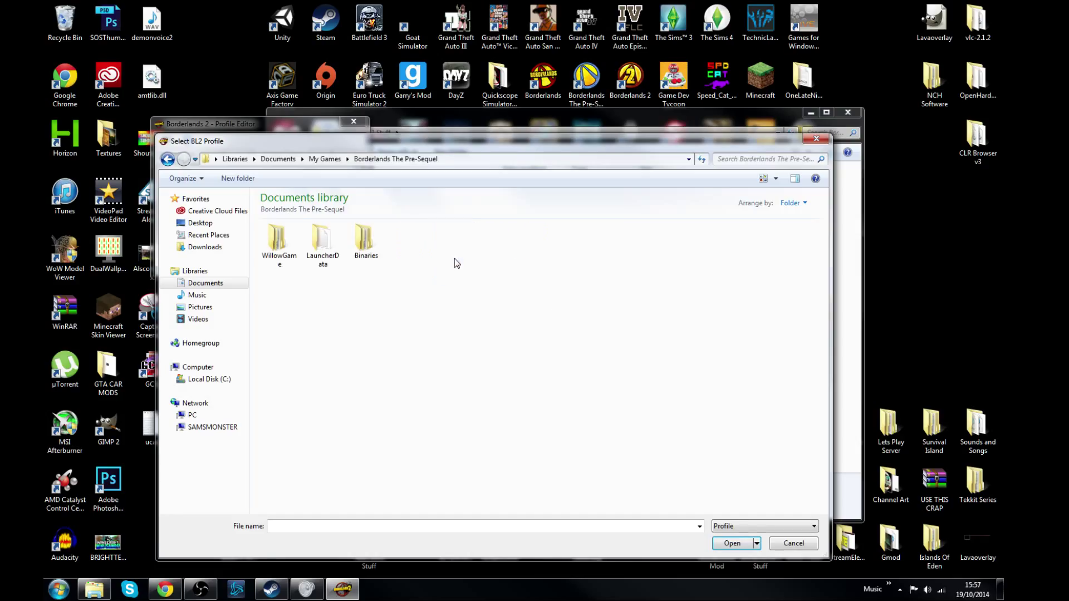
pyautogui.doubleClick(278, 257)
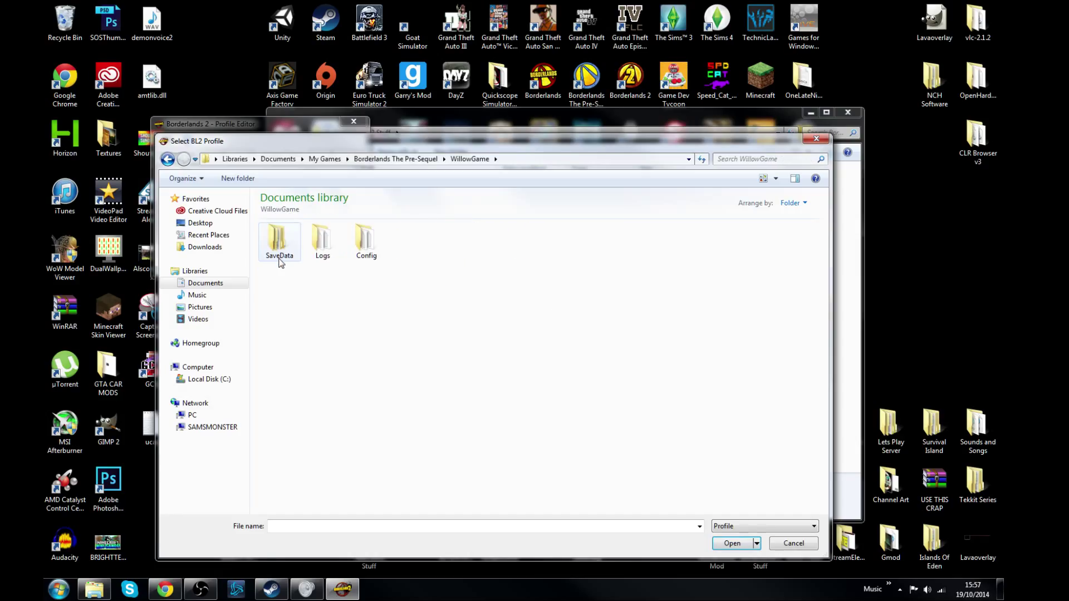
pyautogui.doubleClick(280, 260)
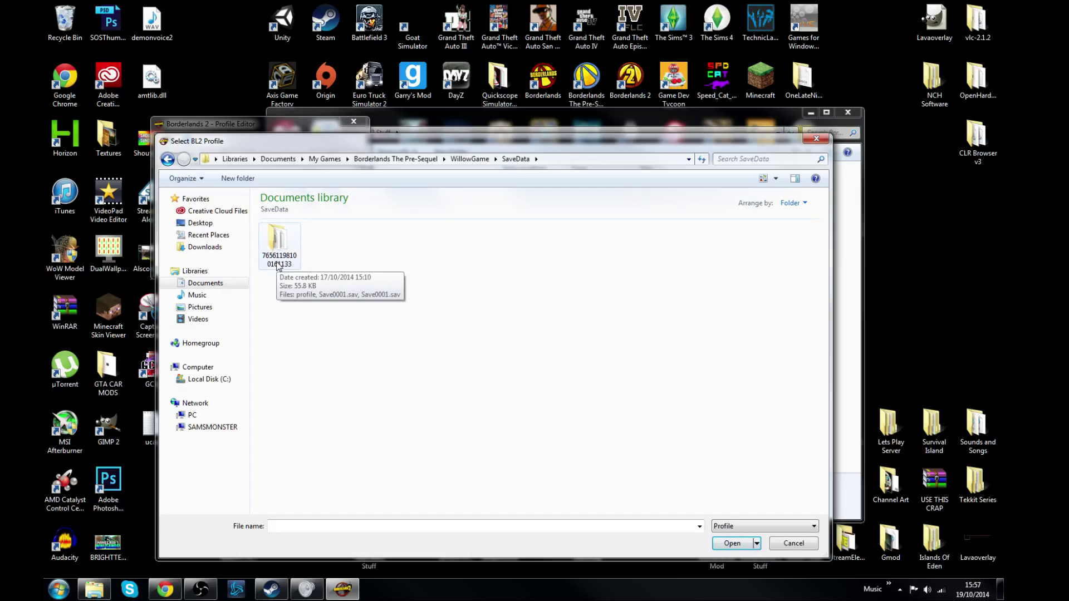
pyautogui.doubleClick(278, 265)
pyautogui.click(279, 259)
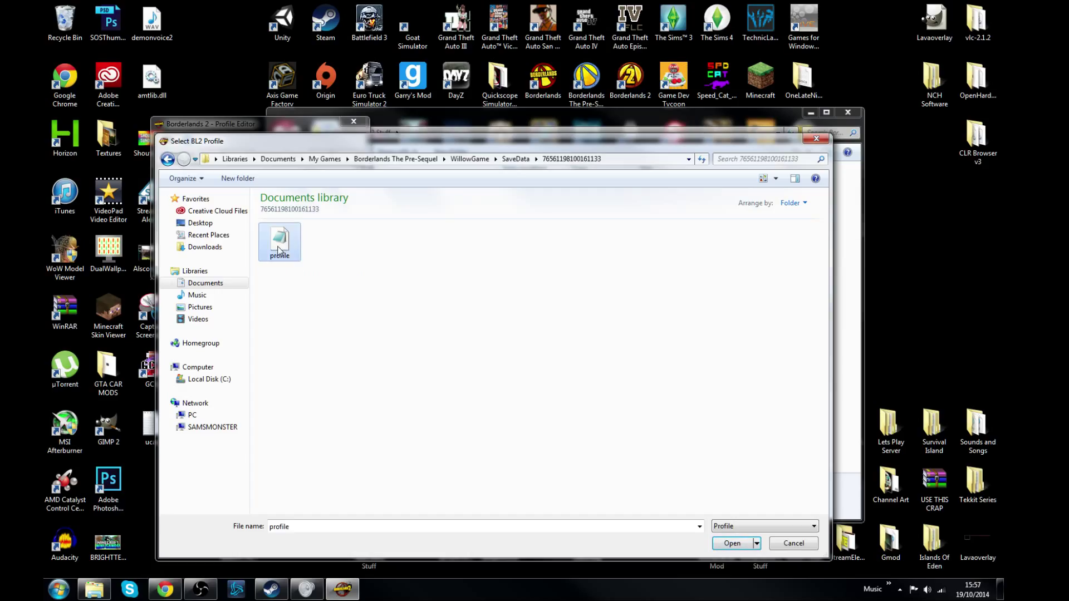
pyautogui.click(729, 545)
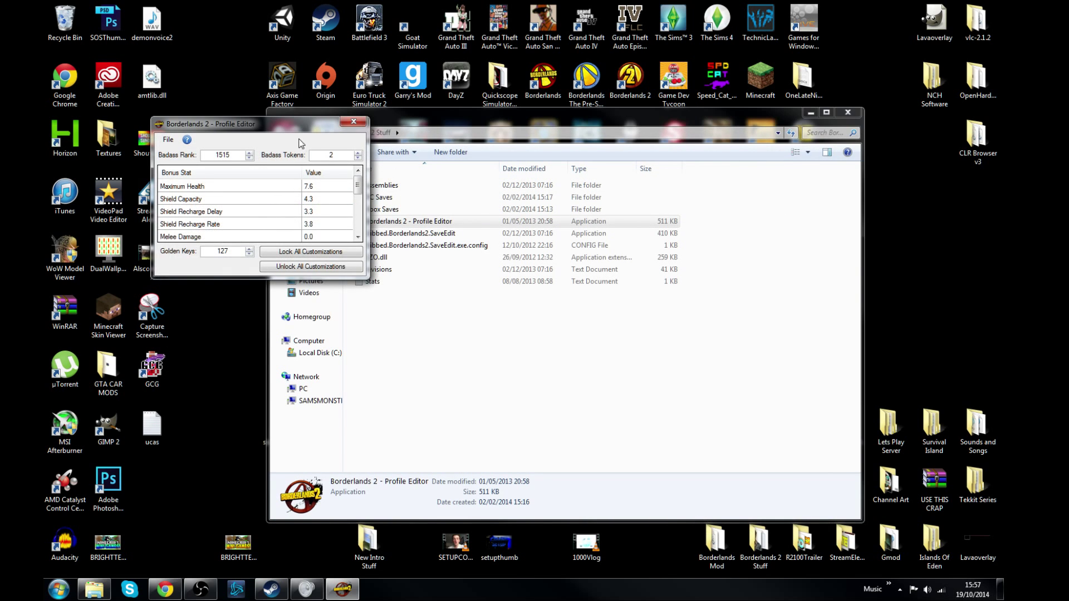
pyautogui.moveTo(285, 129); pyautogui.dragTo(305, 138)
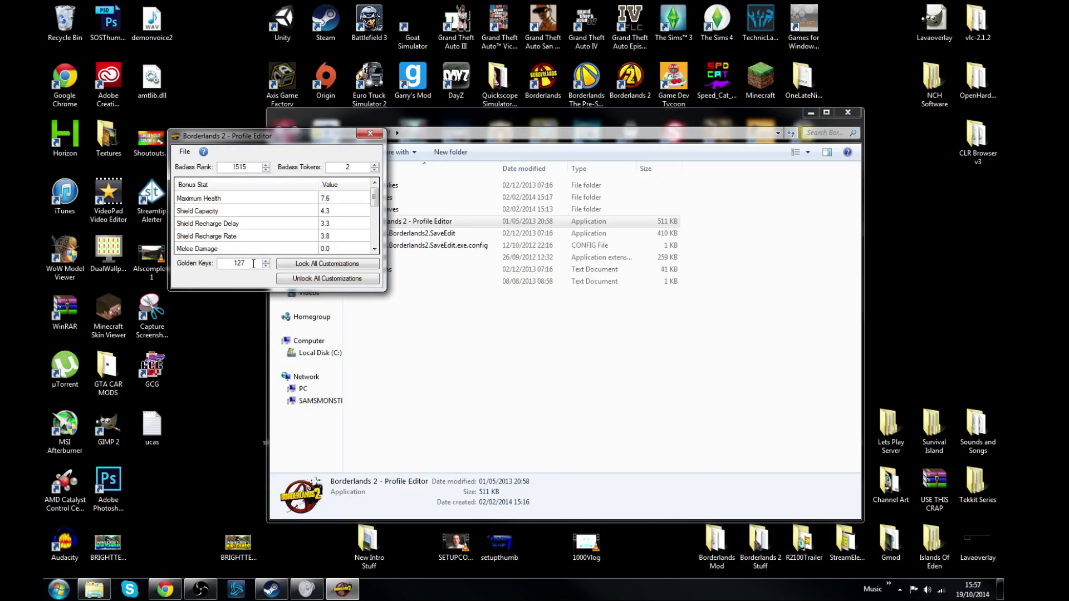
pyautogui.moveTo(254, 264); pyautogui.dragTo(223, 267)
pyautogui.moveTo(268, 138); pyautogui.dragTo(287, 129)
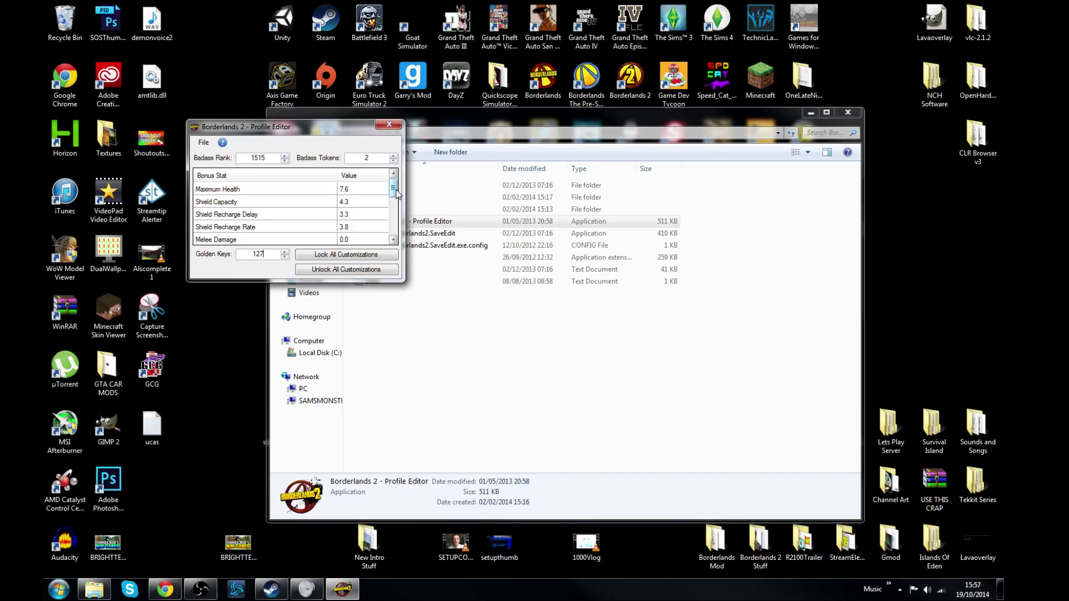
# Set the Maximum Health and Gun Damage bonus stats to 1000.0.
pyautogui.doubleClick(352, 189)
pyautogui.click(350, 205)
pyautogui.moveTo(394, 192); pyautogui.dragTo(405, 213)
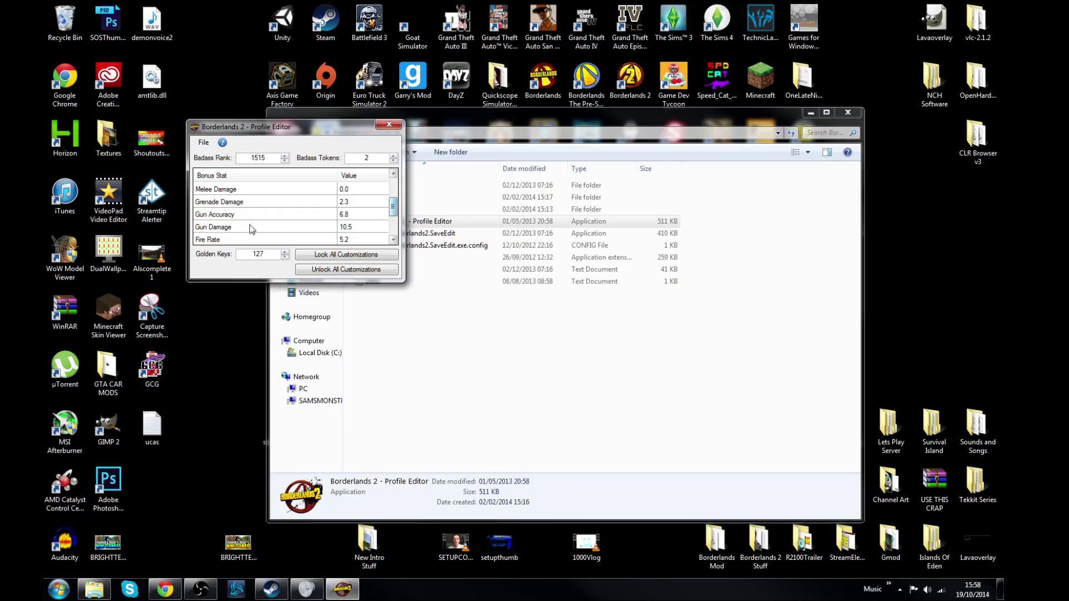
pyautogui.click(359, 227)
pyautogui.write('1')
pyautogui.moveTo(292, 130); pyautogui.dragTo(311, 119)
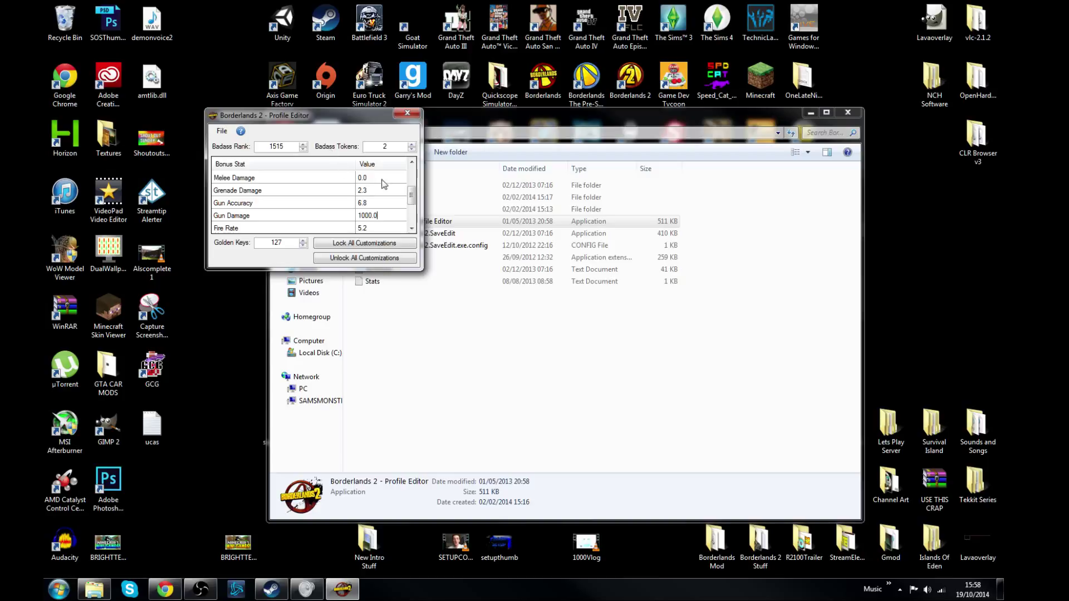
# Save the edited profile data.
pyautogui.click(222, 131)
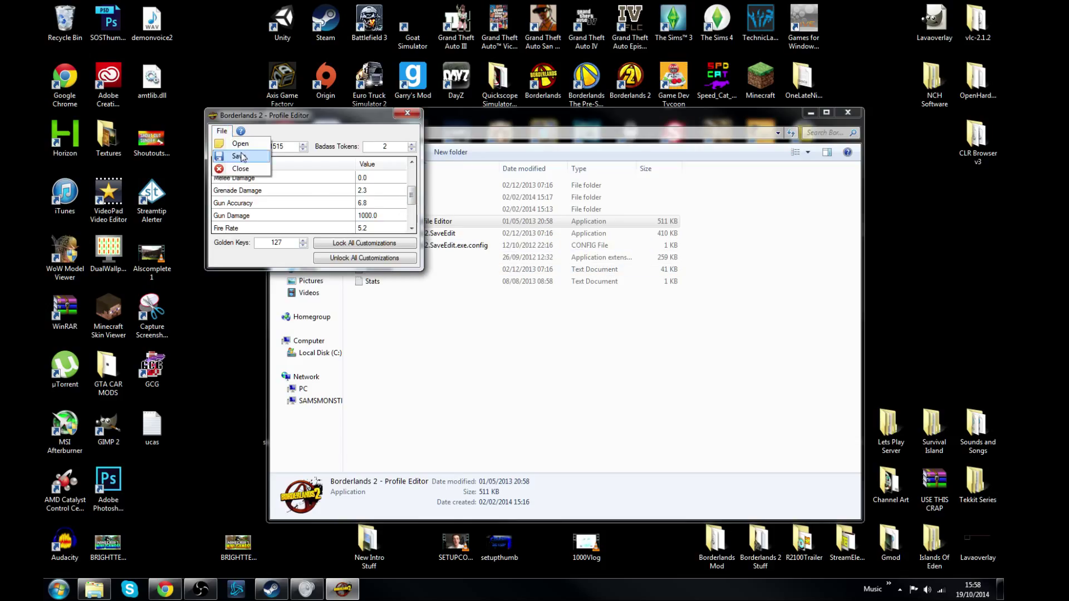
pyautogui.click(244, 156)
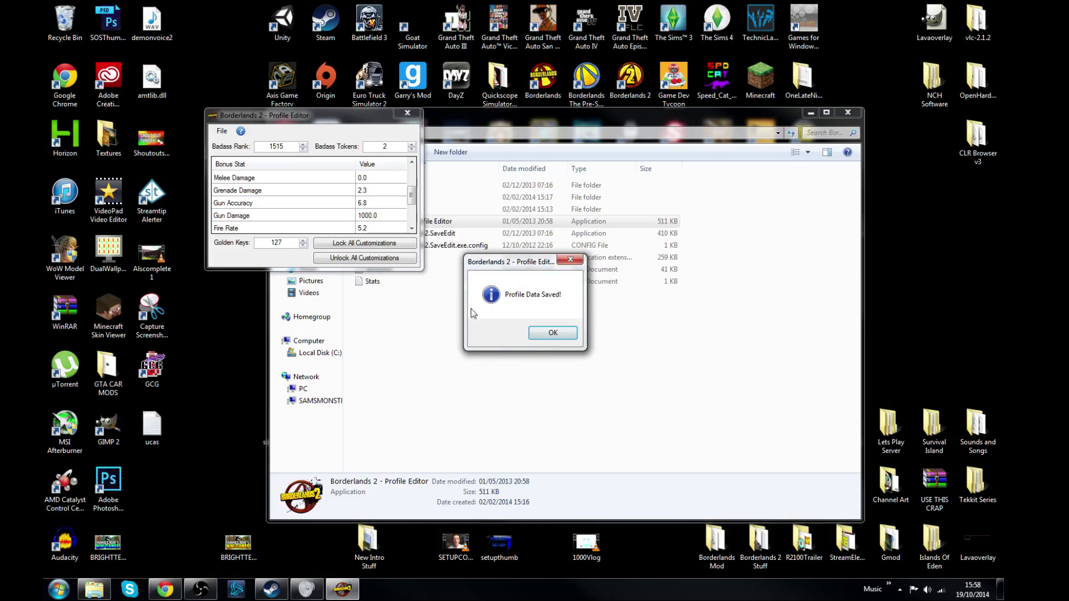
pyautogui.click(538, 329)
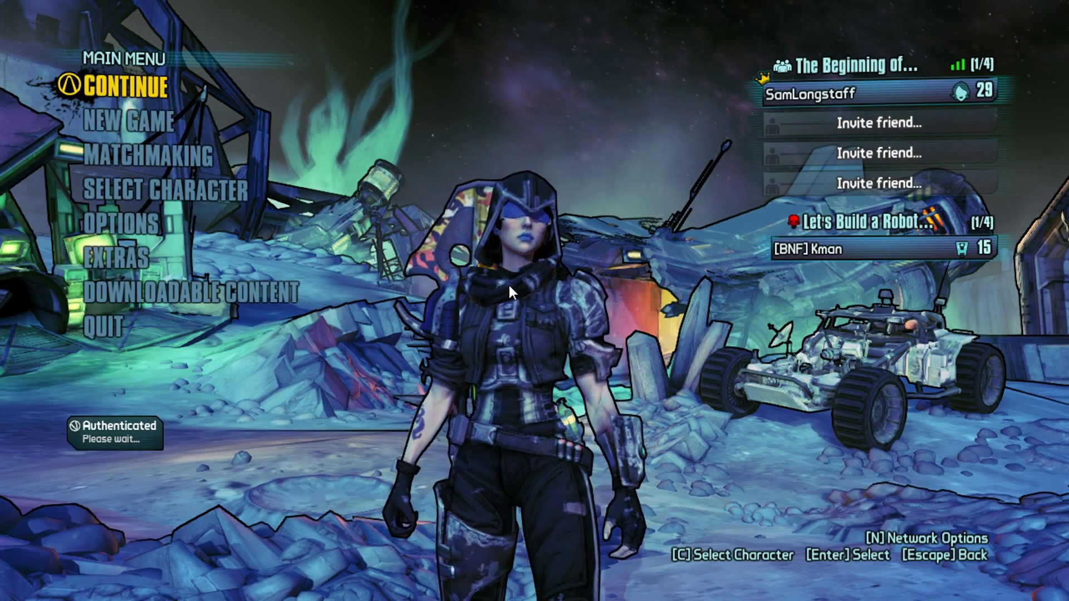
# Switch to Borderlands The Pre-Sequel, continue the saved game and bring up the character's Badass Rank page.
pyautogui.click(125, 81)
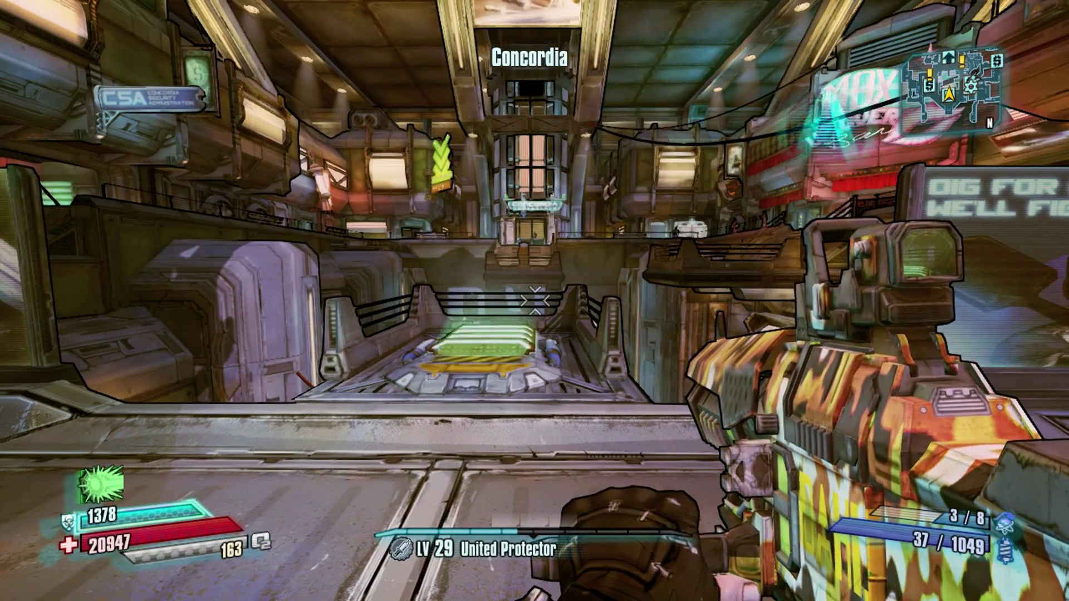
pyautogui.press('s')
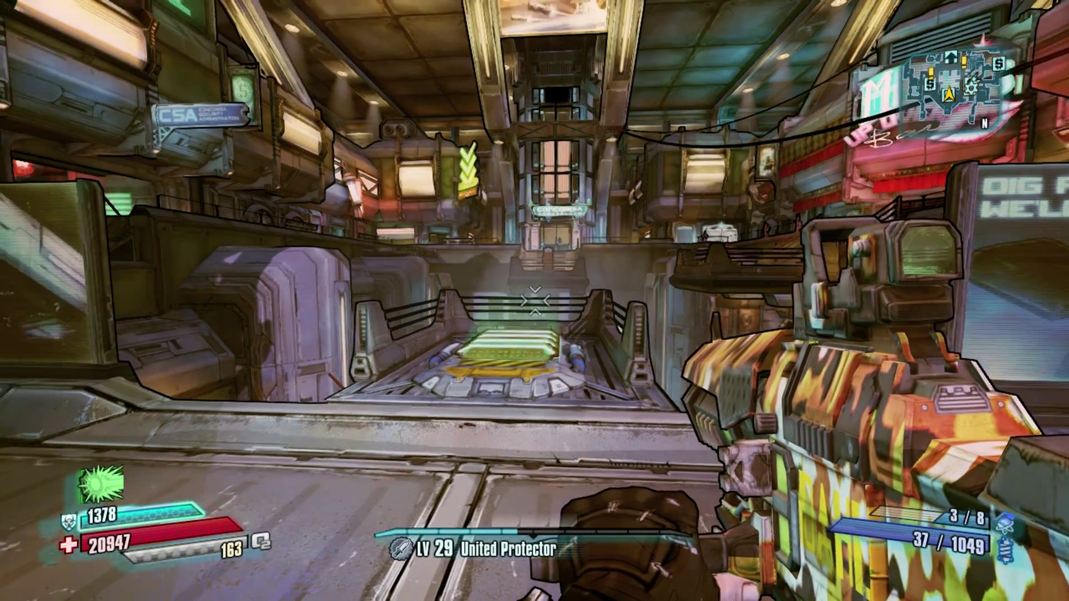
pyautogui.press('s')
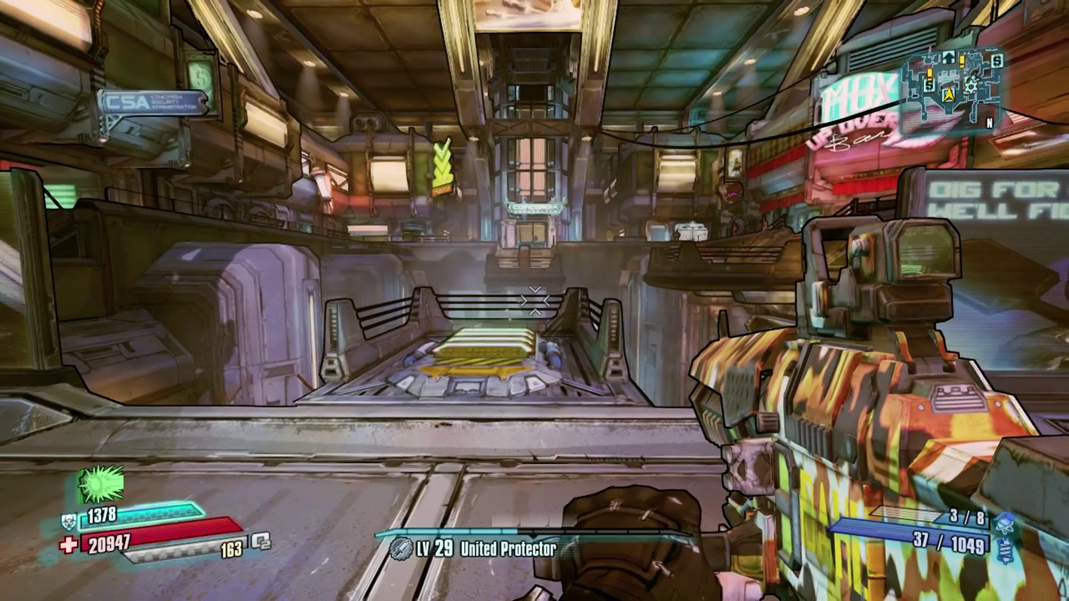
pyautogui.press('m')
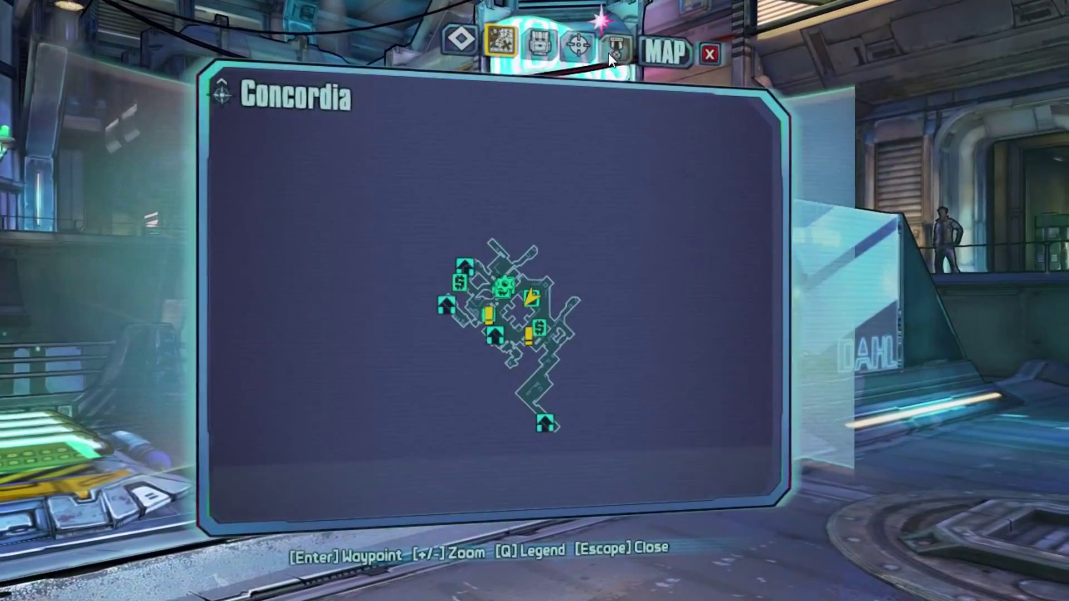
pyautogui.click(616, 49)
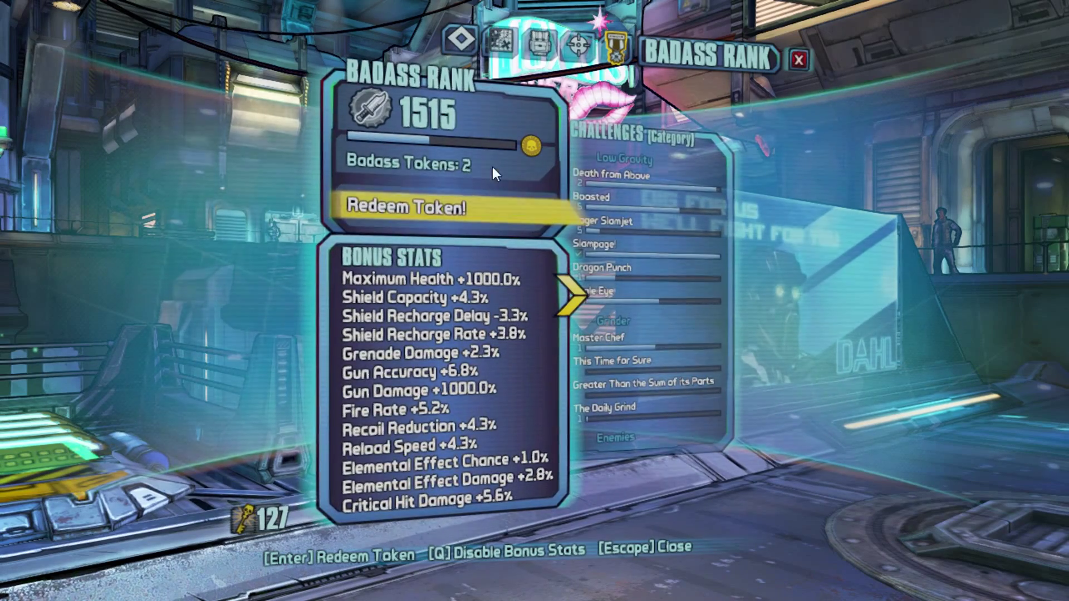
# Redeem two Badass Tokens for Maximum Health and Grenade Damage, and return to the game.
pyautogui.click(429, 210)
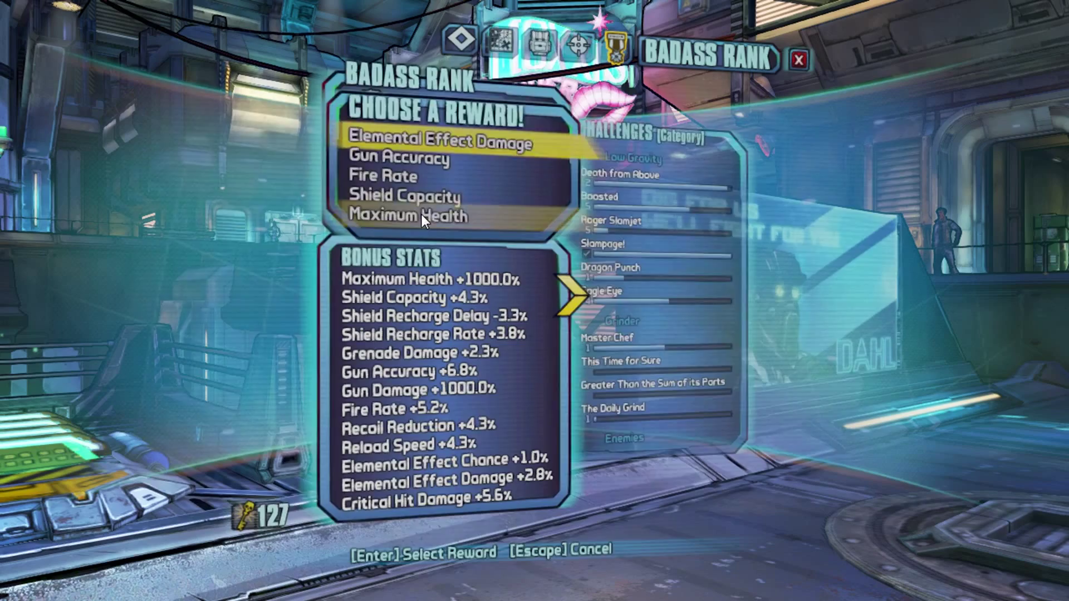
pyautogui.click(422, 215)
pyautogui.click(421, 210)
pyautogui.click(418, 207)
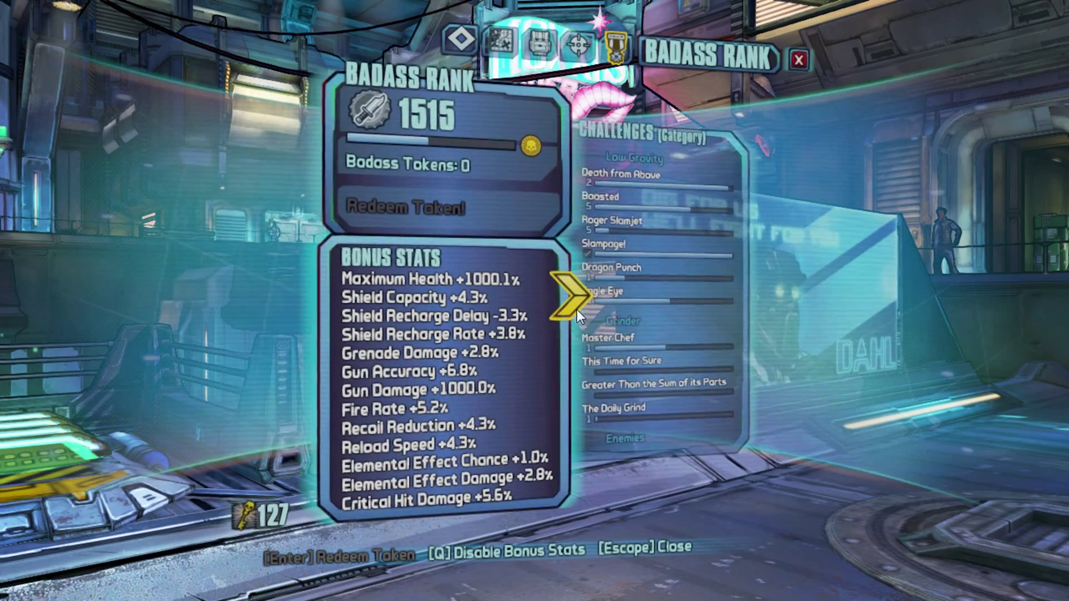
pyautogui.press('Escape')
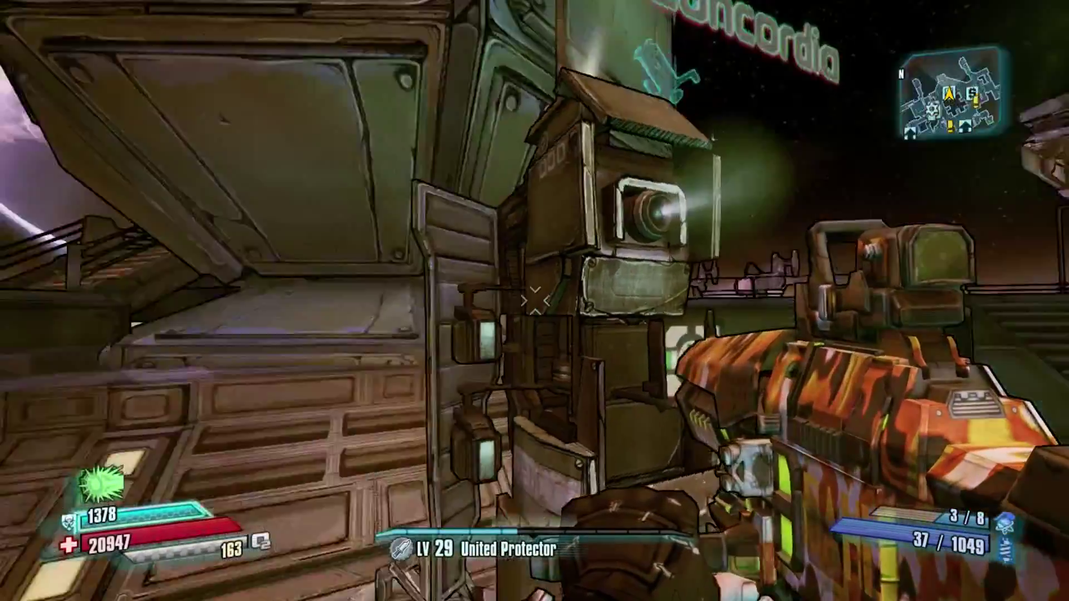